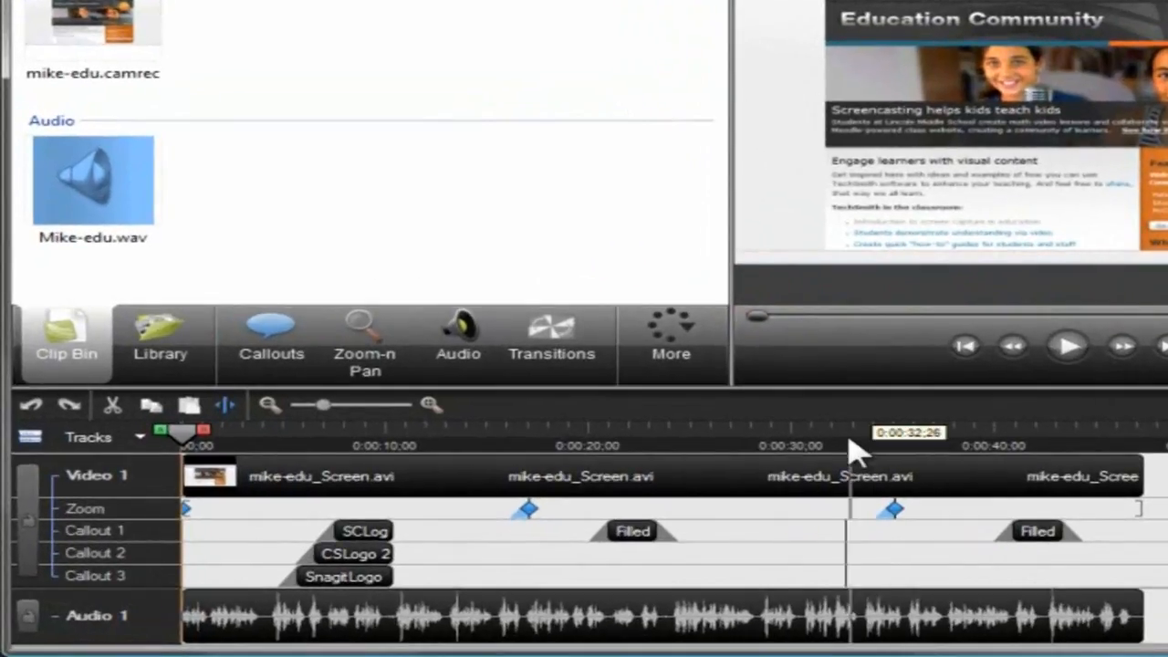
Magnify the timeline by two levels and return it to its original scale.
{"action": "mouse_move", "coordinate": [591, 508]}
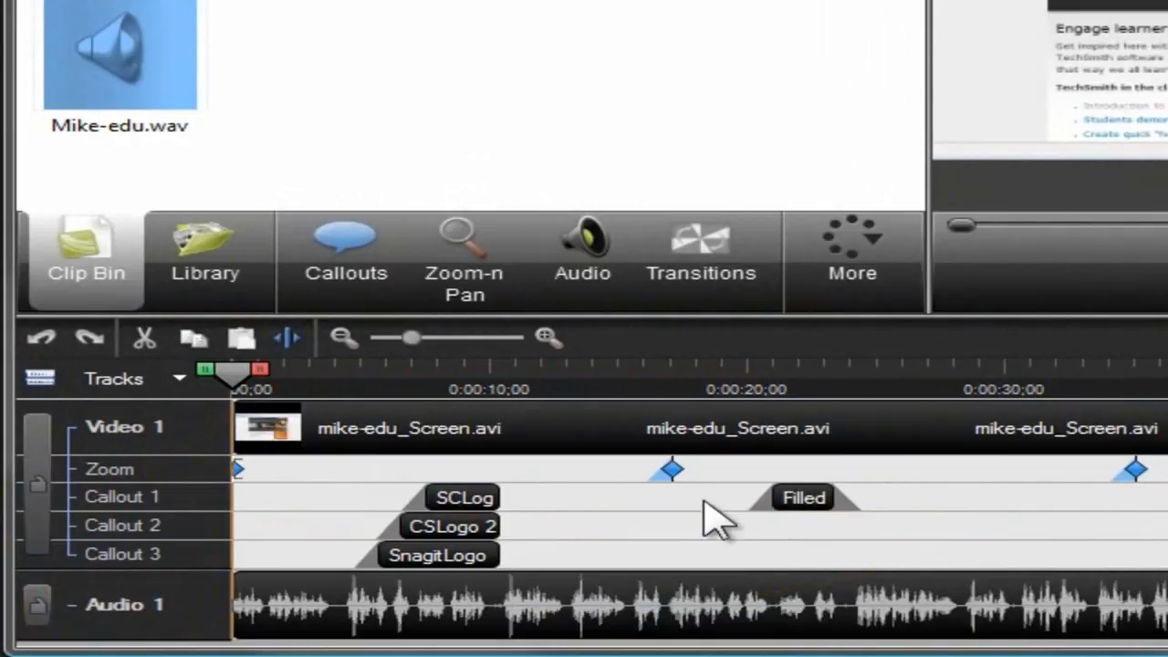
{"action": "left_click", "coordinate": [547, 339]}
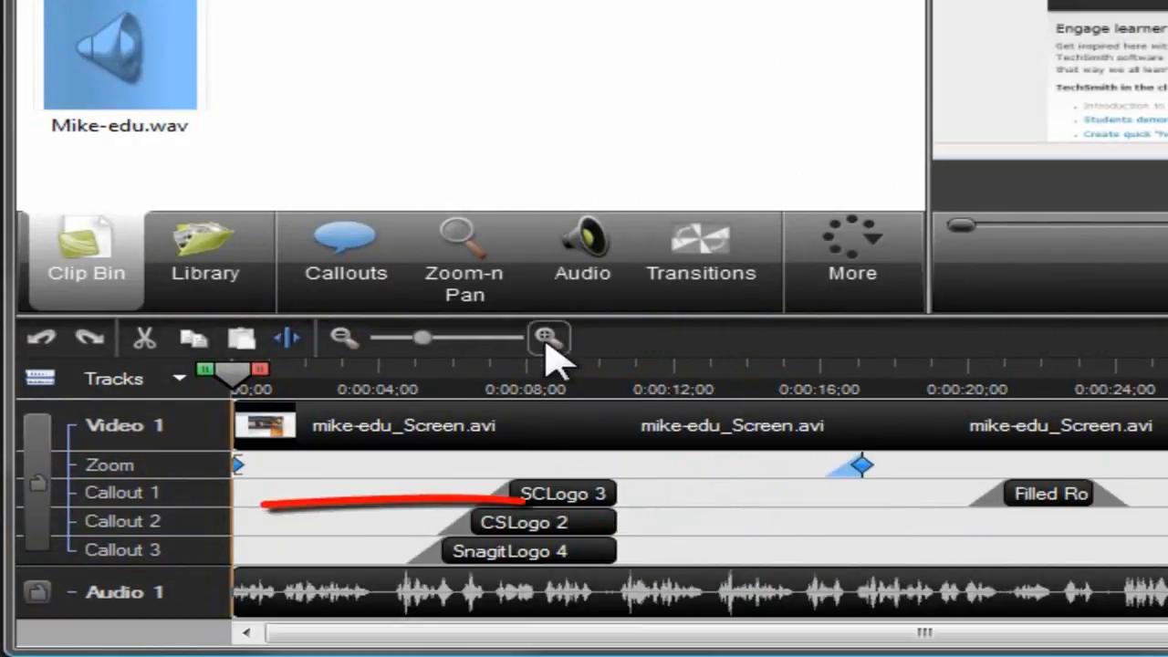
{"action": "left_click", "coordinate": [547, 339]}
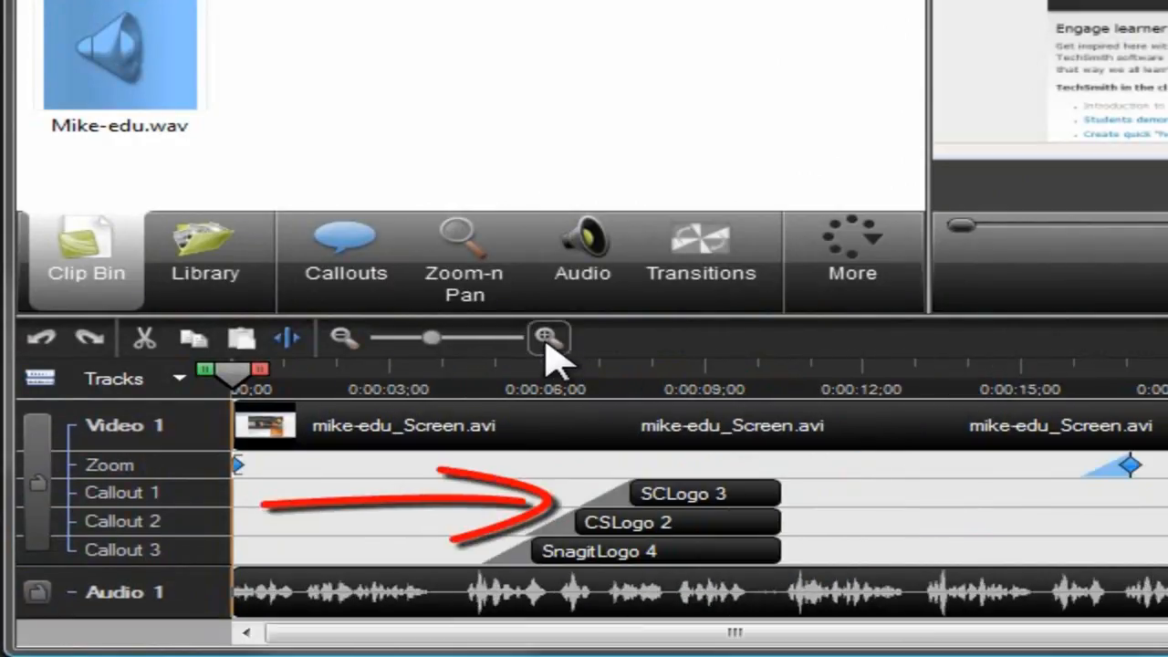
{"action": "left_click", "coordinate": [344, 339]}
{"action": "left_click", "coordinate": [344, 339]}
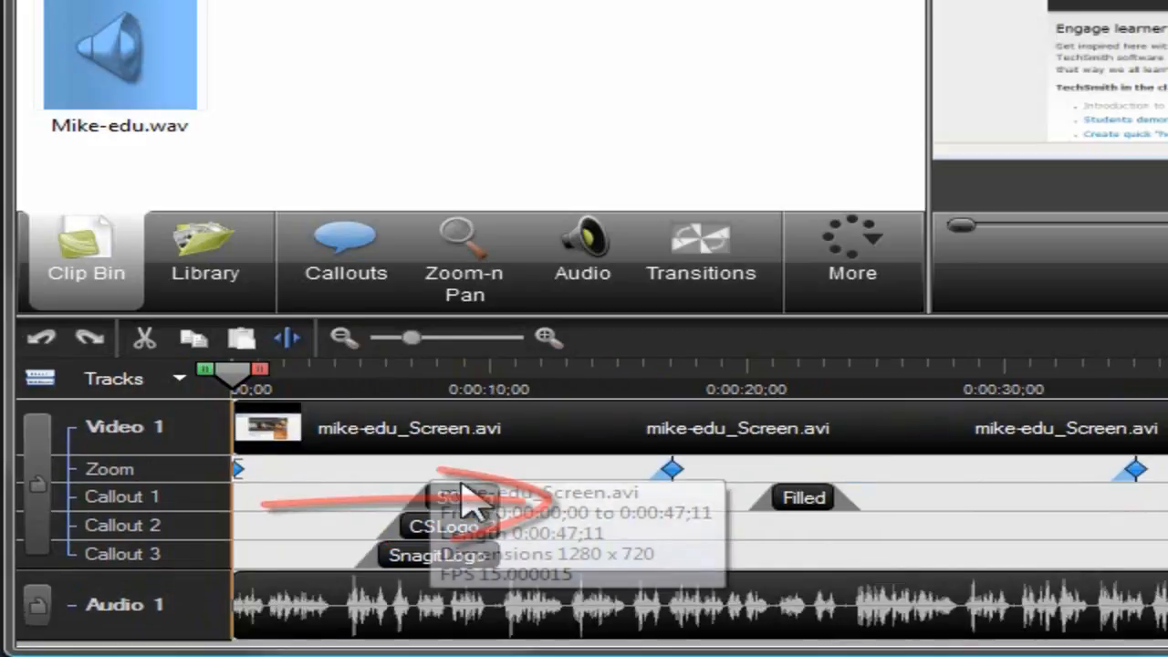
Move the SCLogo 3 callout to start at 0:00:08;26 and trim its end to 0:00:14;01.
{"action": "left_click", "coordinate": [484, 506]}
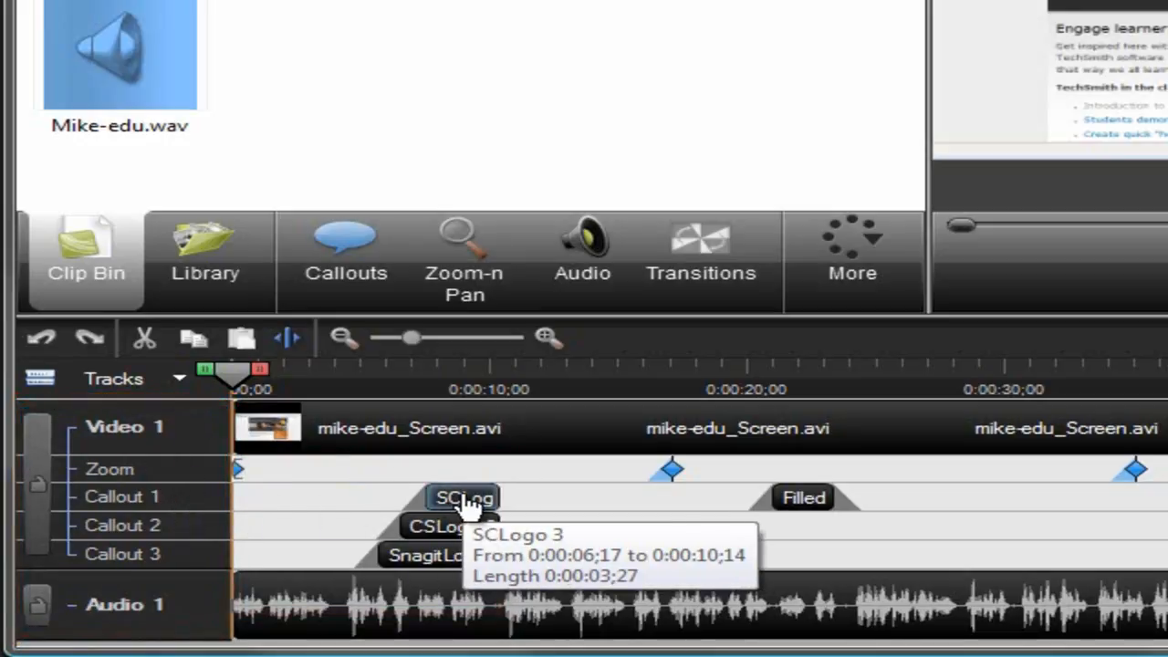
{"action": "mouse_move", "coordinate": [466, 504]}
{"action": "left_mouse_down"}
{"action": "mouse_move", "coordinate": [584, 505]}
{"action": "mouse_move", "coordinate": [484, 495]}
{"action": "left_mouse_up"}
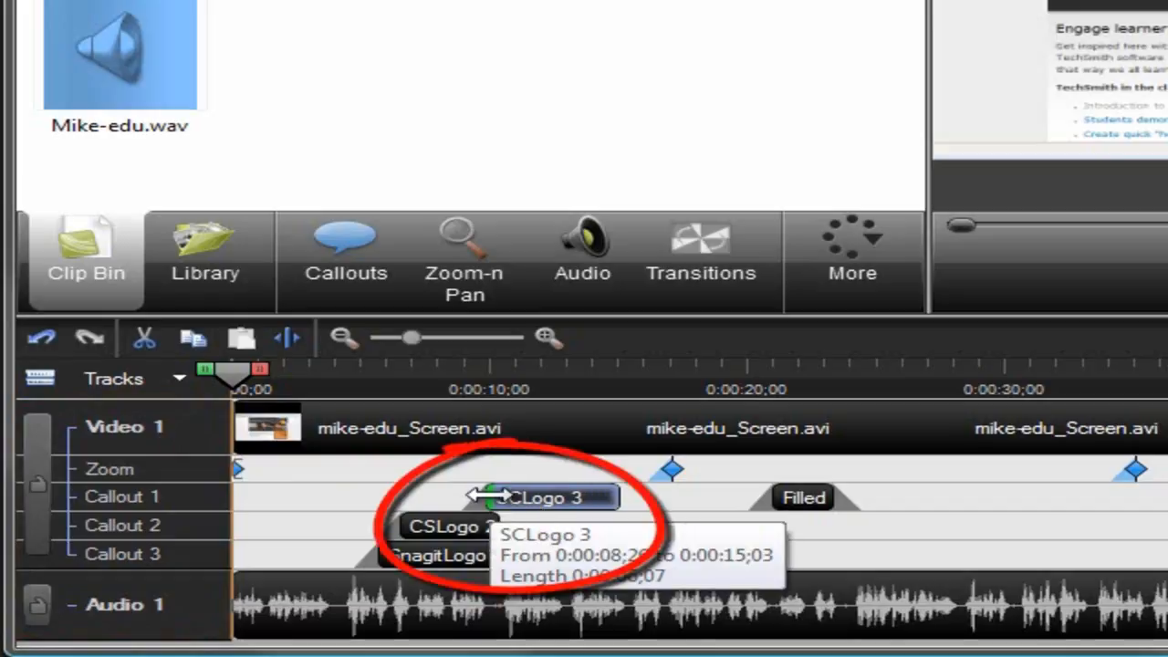
{"action": "left_click_drag", "start_coordinate": [613, 496], "coordinate": [593, 494]}
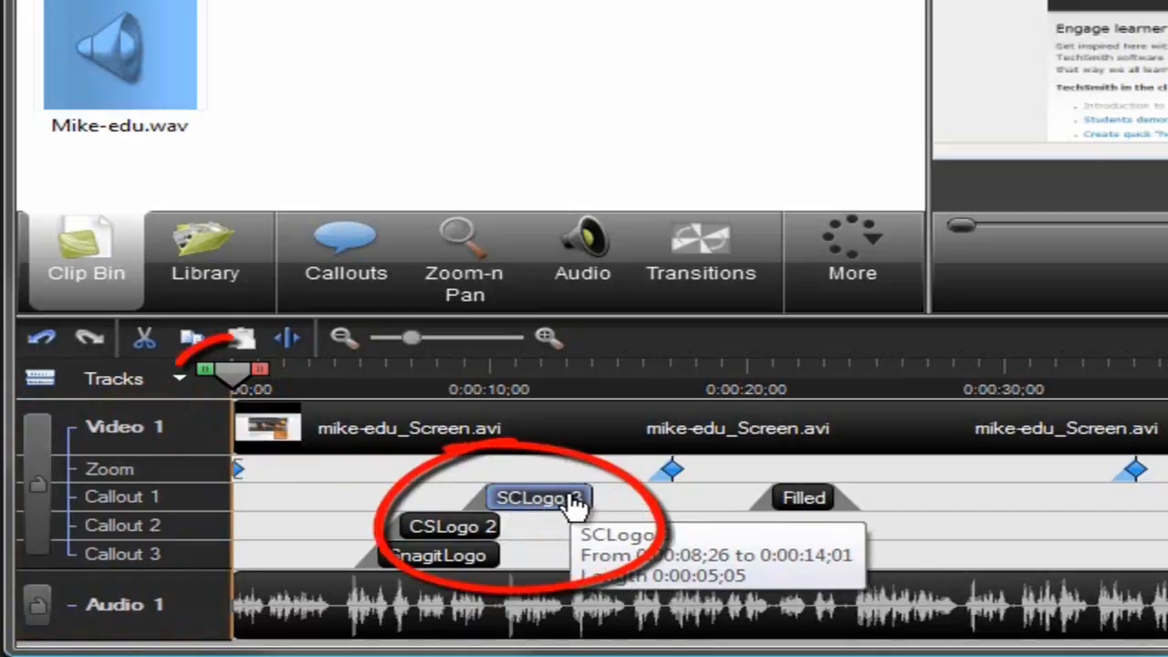
{"action": "left_click_drag", "start_coordinate": [260, 422], "coordinate": [456, 414]}
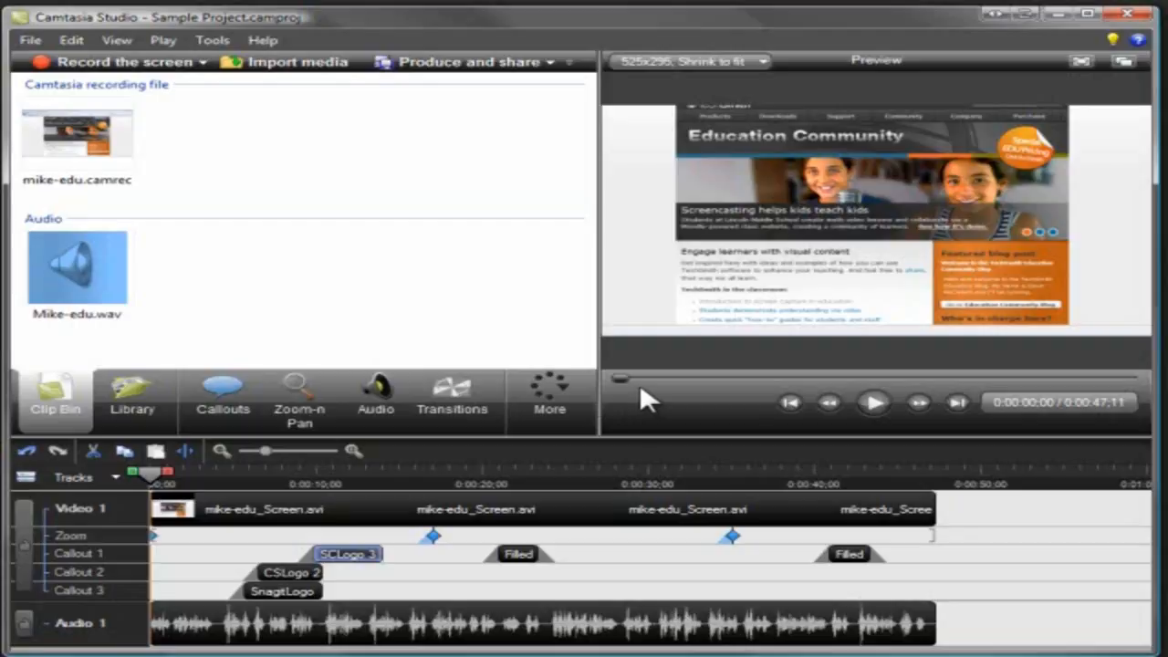
Preview the project's opening seconds, and select the timeline range from about 0:00:10;27 to 0:00:20;16.
{"action": "left_click", "coordinate": [876, 406]}
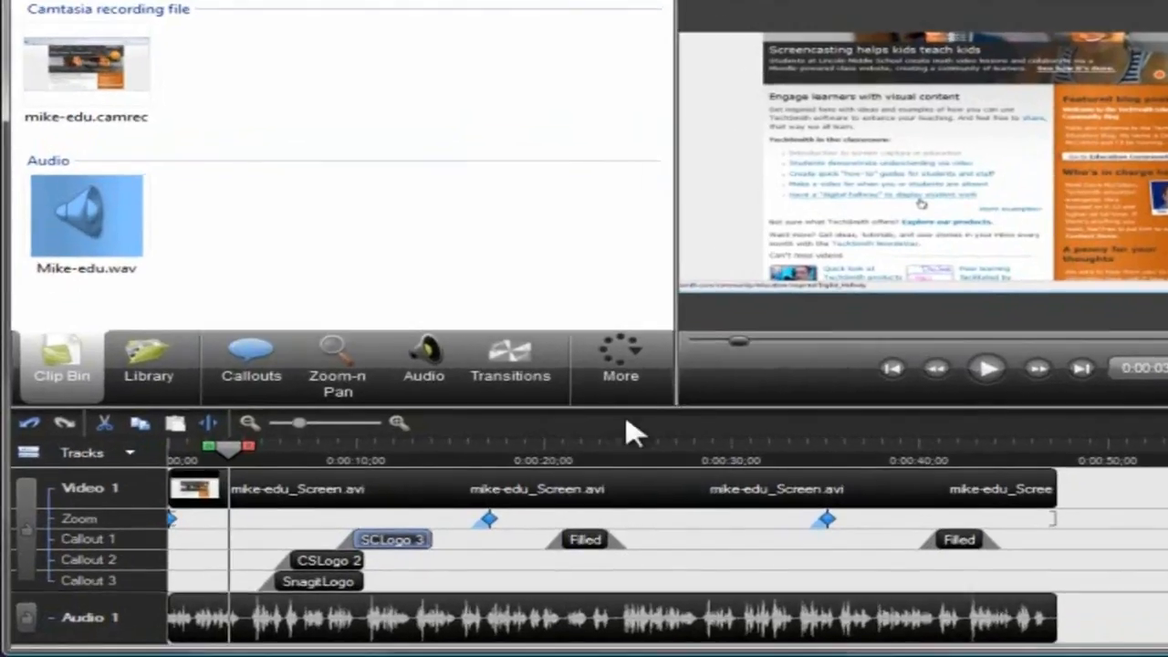
{"action": "left_click_drag", "start_coordinate": [430, 480], "coordinate": [390, 487]}
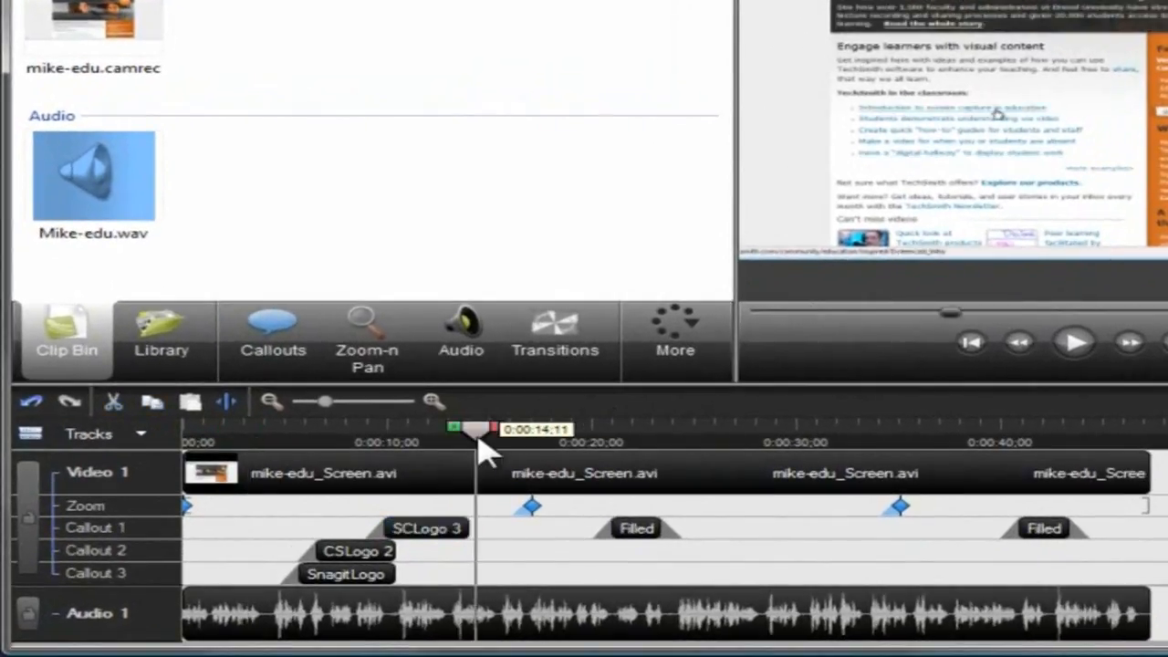
{"action": "left_click_drag", "start_coordinate": [483, 449], "coordinate": [465, 439]}
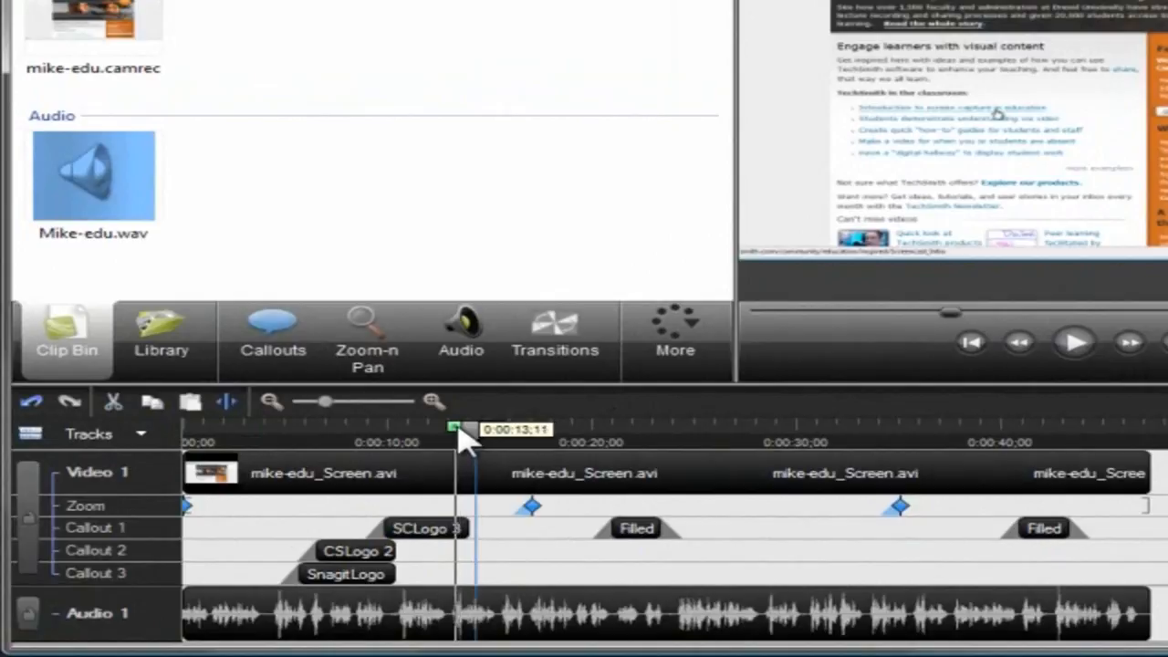
{"action": "left_click_drag", "start_coordinate": [465, 440], "coordinate": [392, 440]}
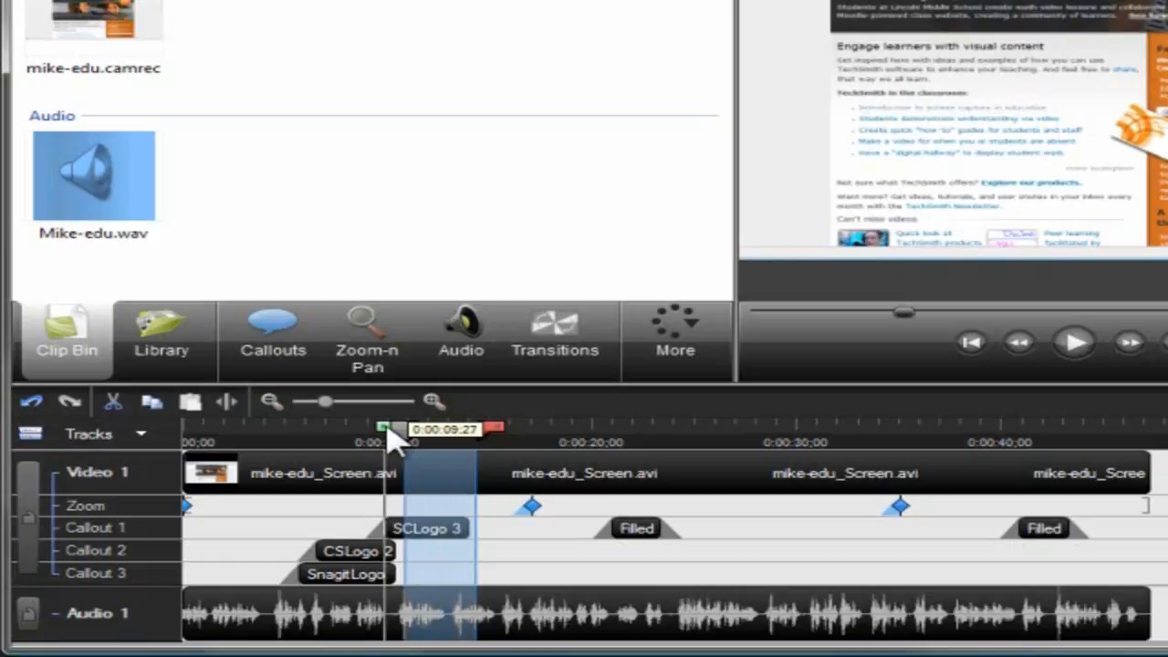
{"action": "left_click_drag", "start_coordinate": [484, 436], "coordinate": [614, 434]}
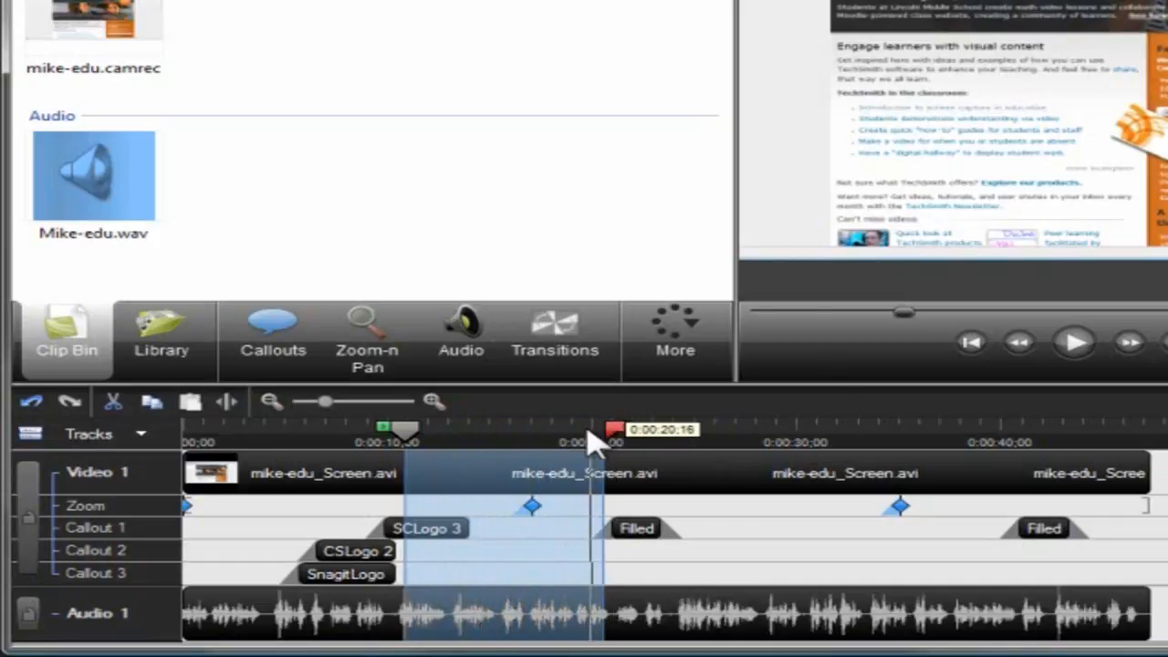
Clear the range selection and split the video and audio clips at about 0:00:04.
{"action": "left_click", "coordinate": [410, 439]}
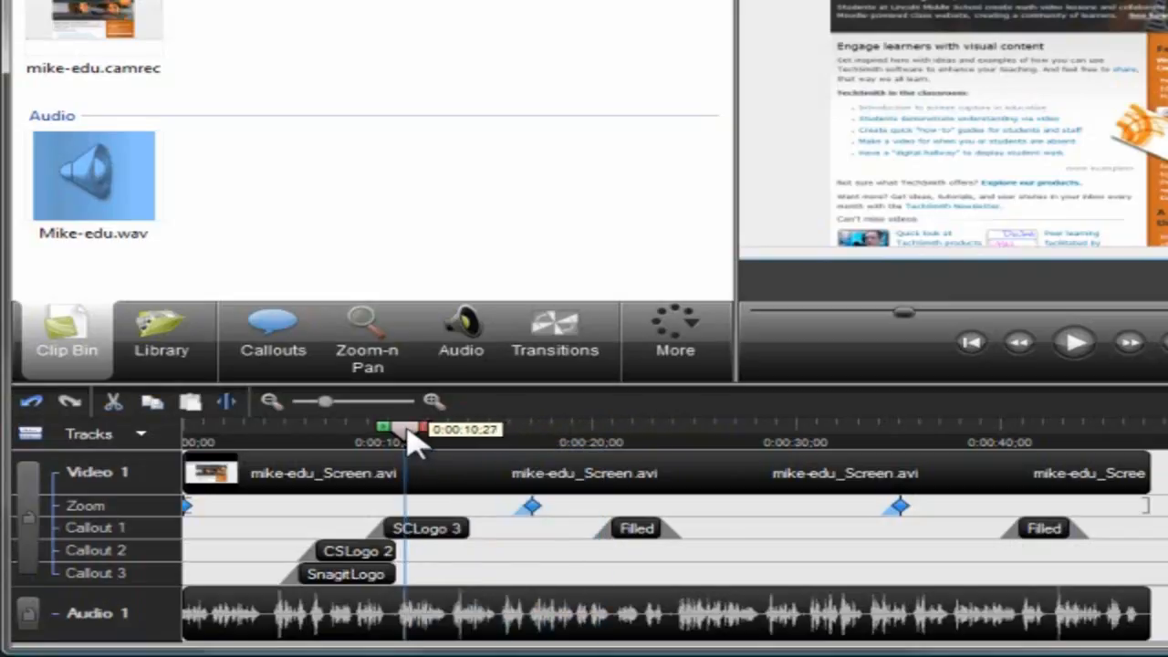
{"action": "left_click", "coordinate": [271, 437]}
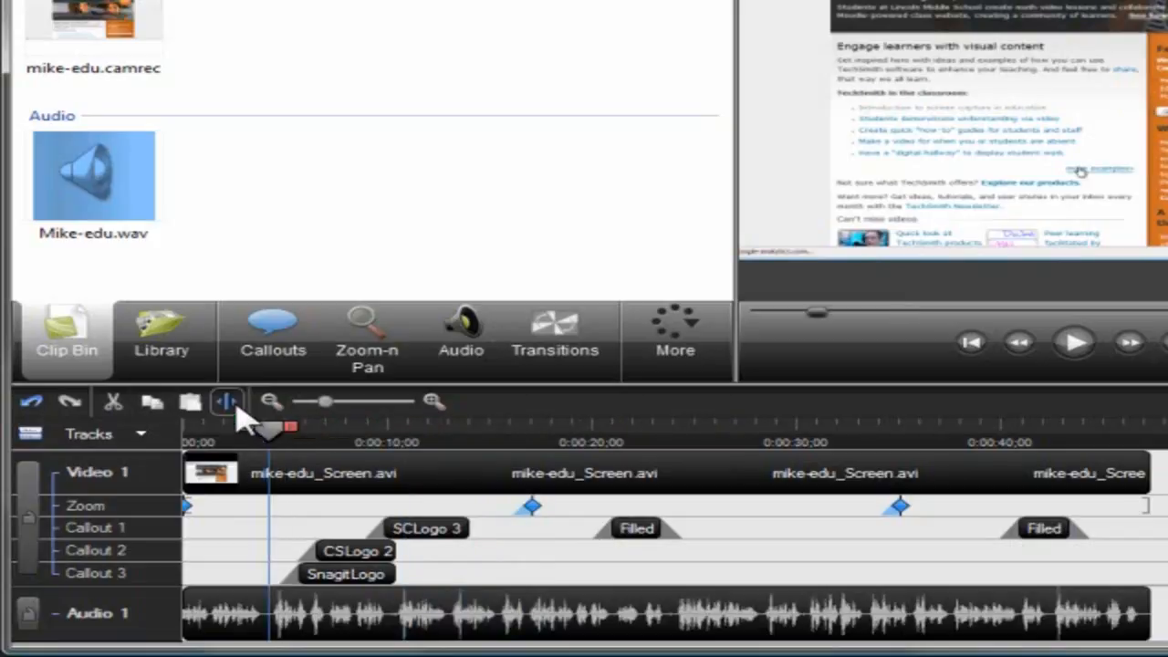
{"action": "left_click", "coordinate": [236, 409]}
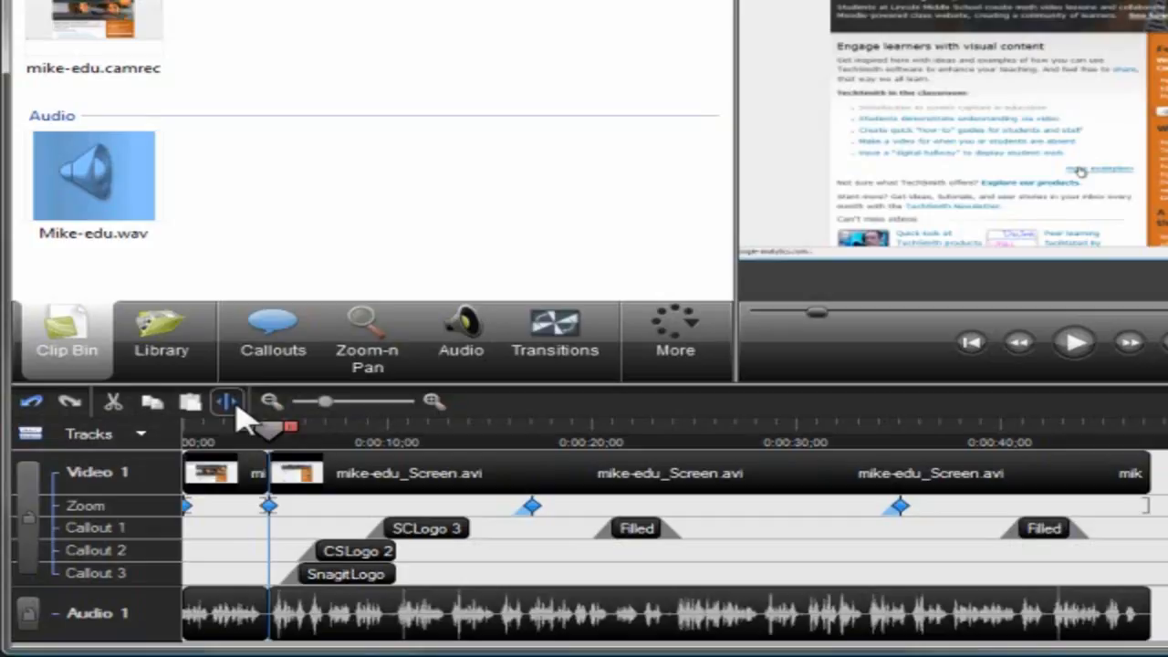
Cut the timeline range between about 0:00:01 and the split point, and undo the cut.
{"action": "left_click_drag", "start_coordinate": [255, 427], "coordinate": [187, 430]}
{"action": "left_click", "coordinate": [103, 410]}
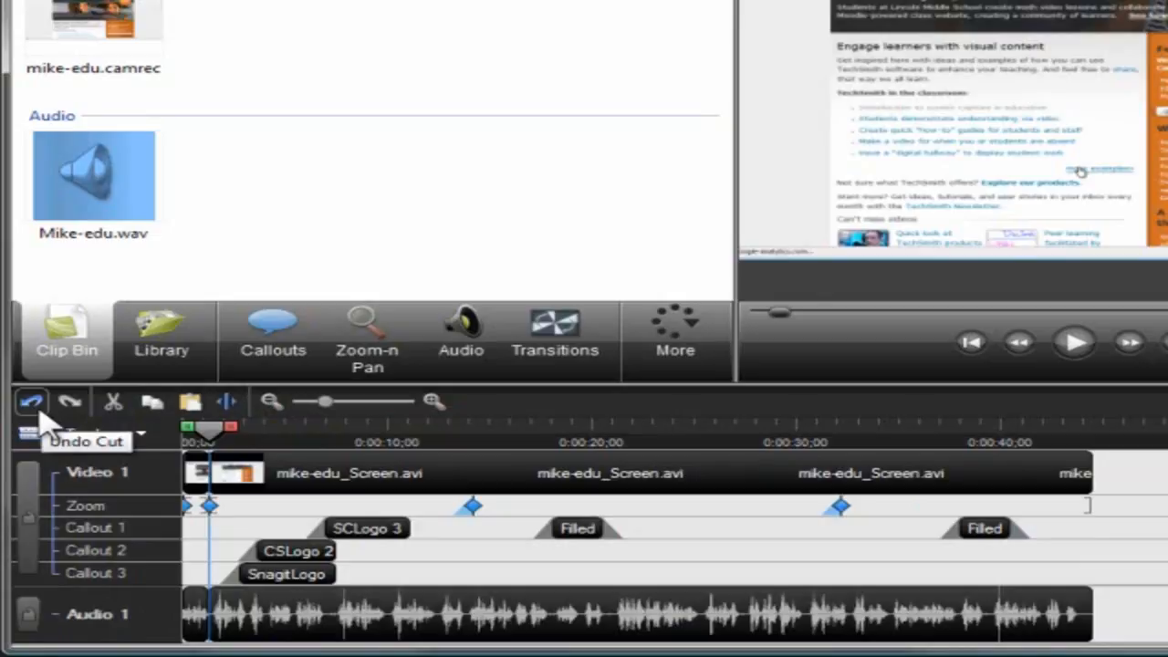
{"action": "left_click", "coordinate": [34, 406]}
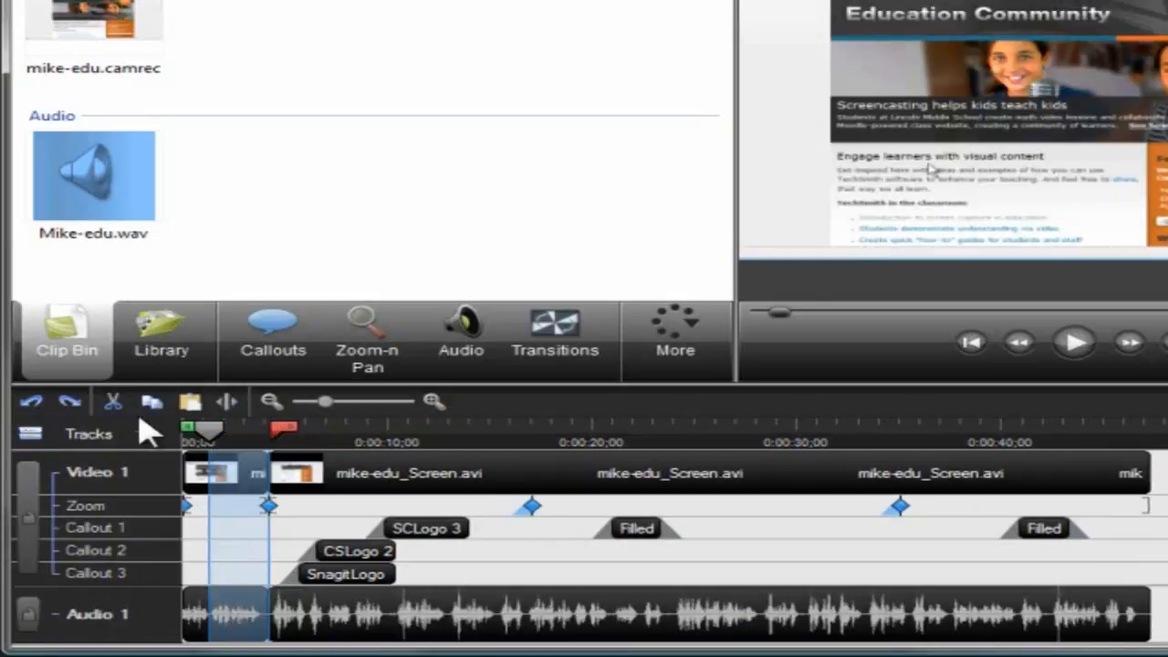
{"action": "double_click", "coordinate": [316, 427]}
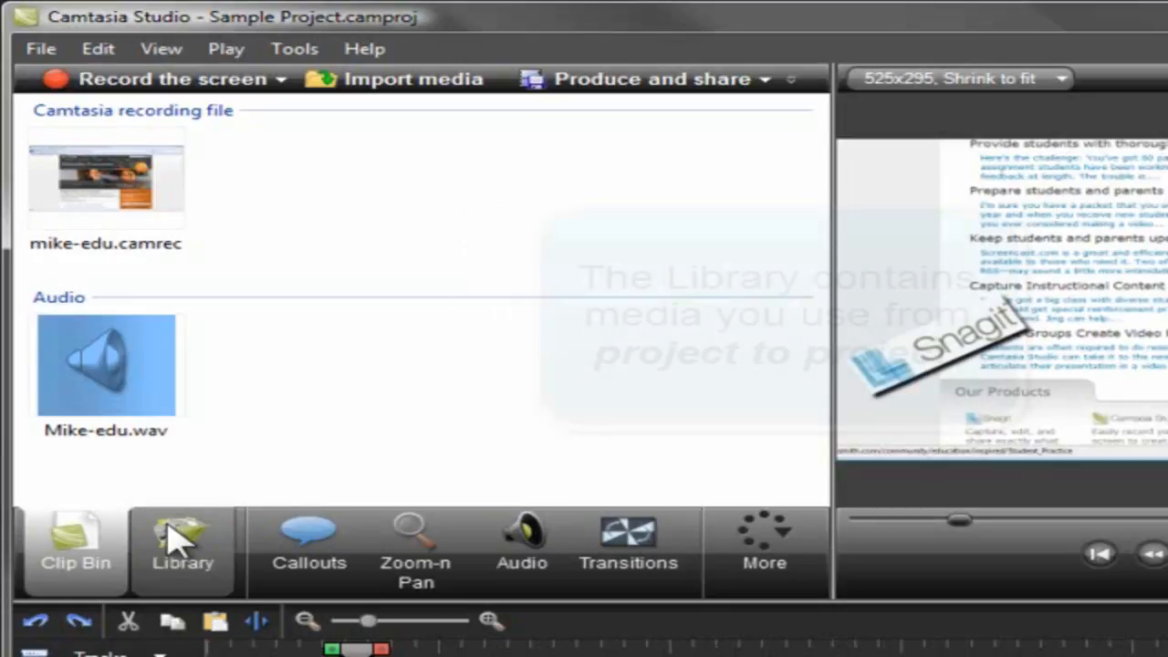
Expand the Library's Rounded Angles folder, and add the timeline range from 0:00:03;25 to 0:00:06;15 to the Library.
{"action": "left_click", "coordinate": [175, 539]}
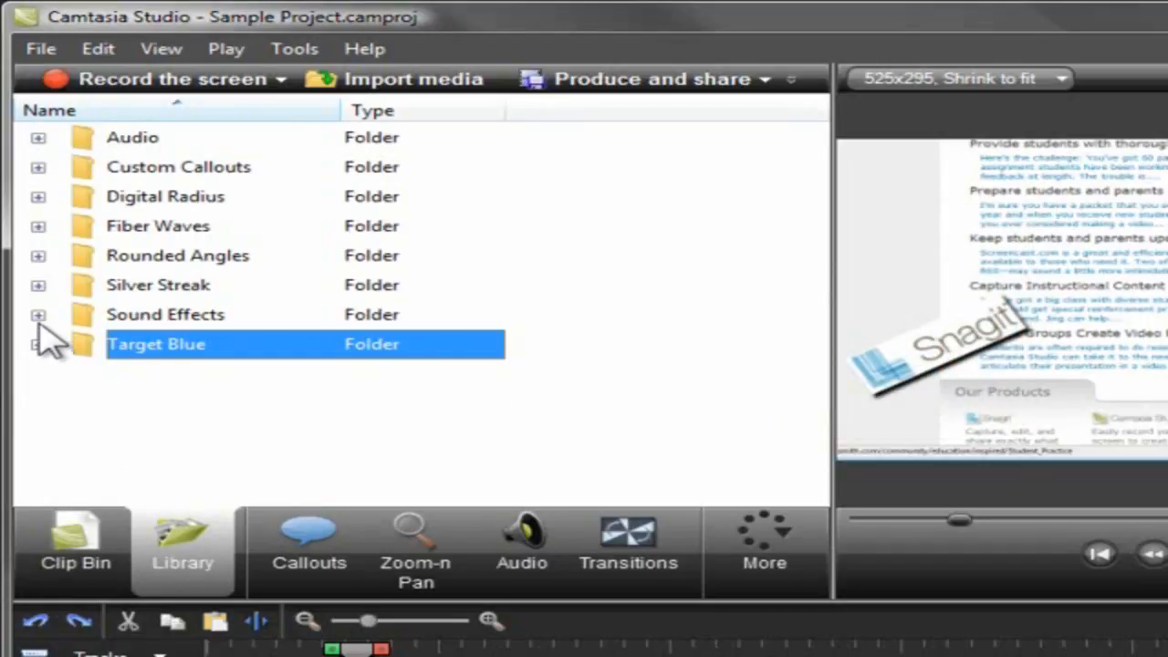
{"action": "left_click", "coordinate": [38, 256]}
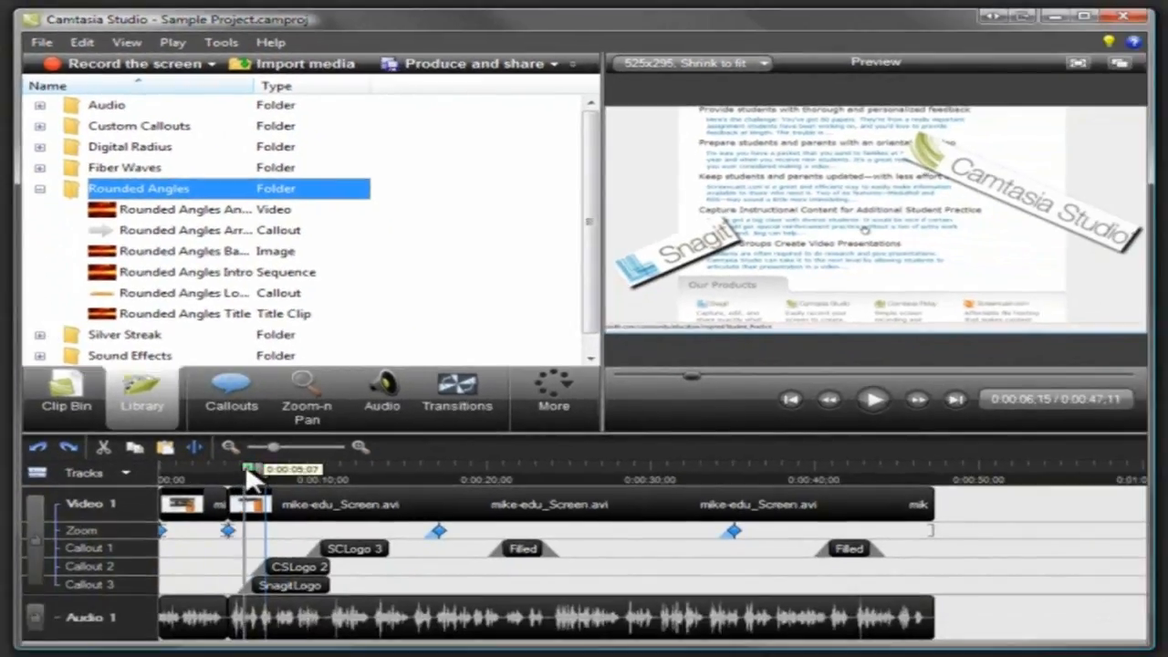
{"action": "left_click_drag", "start_coordinate": [244, 468], "coordinate": [205, 468]}
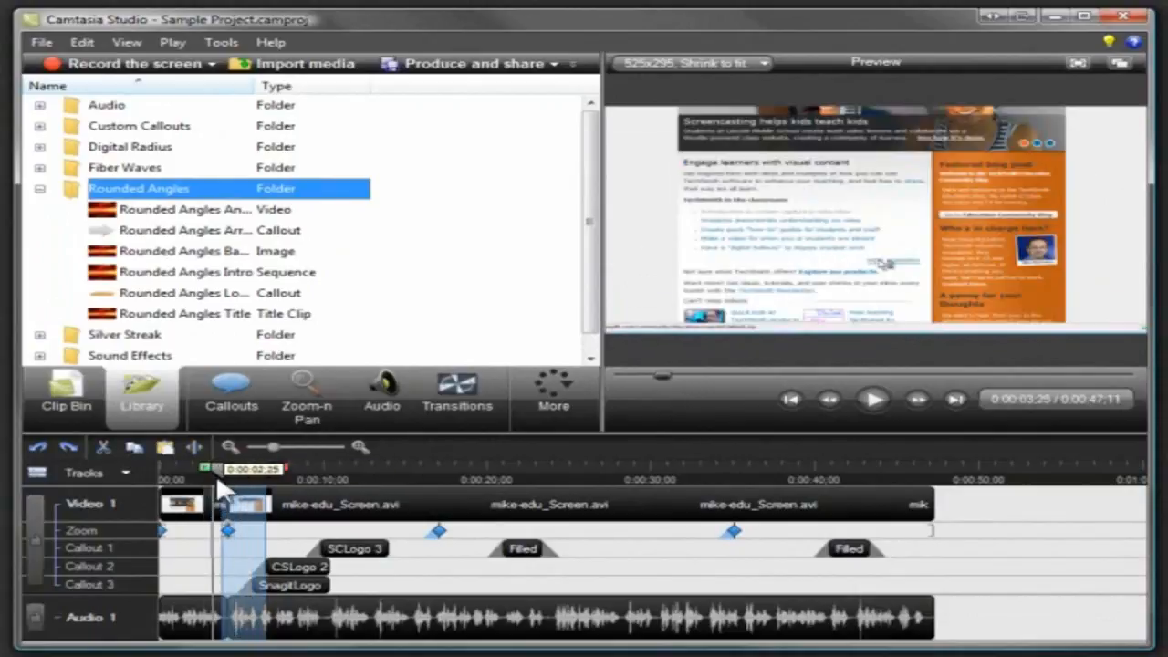
{"action": "right_click", "coordinate": [245, 504]}
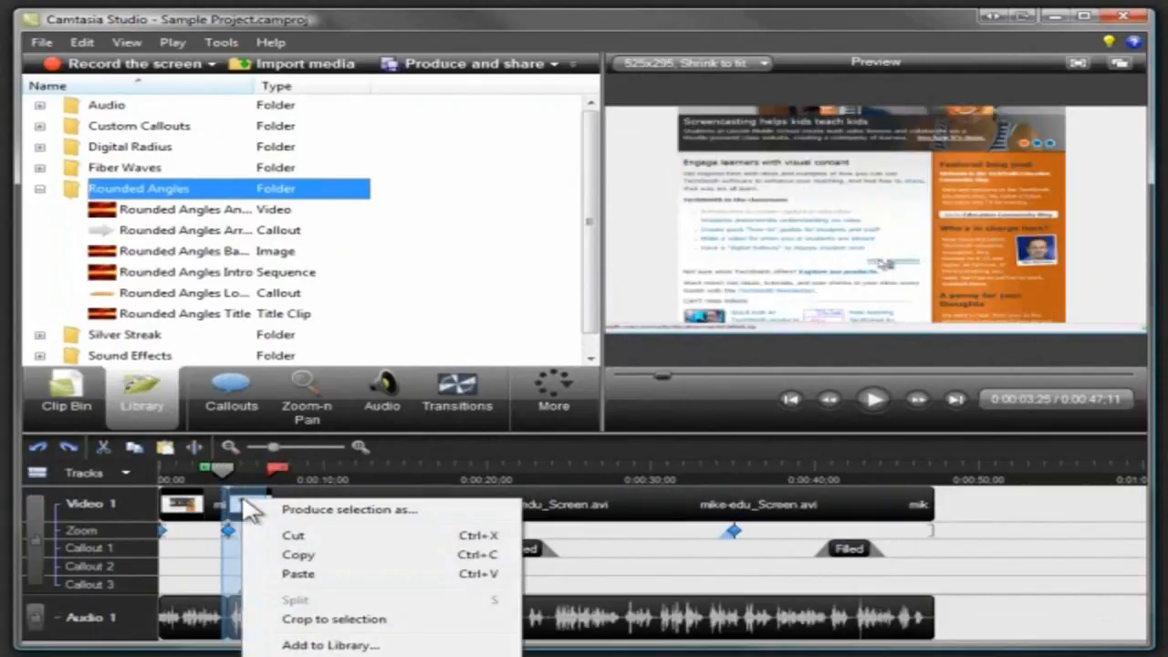
{"action": "left_click", "coordinate": [294, 644]}
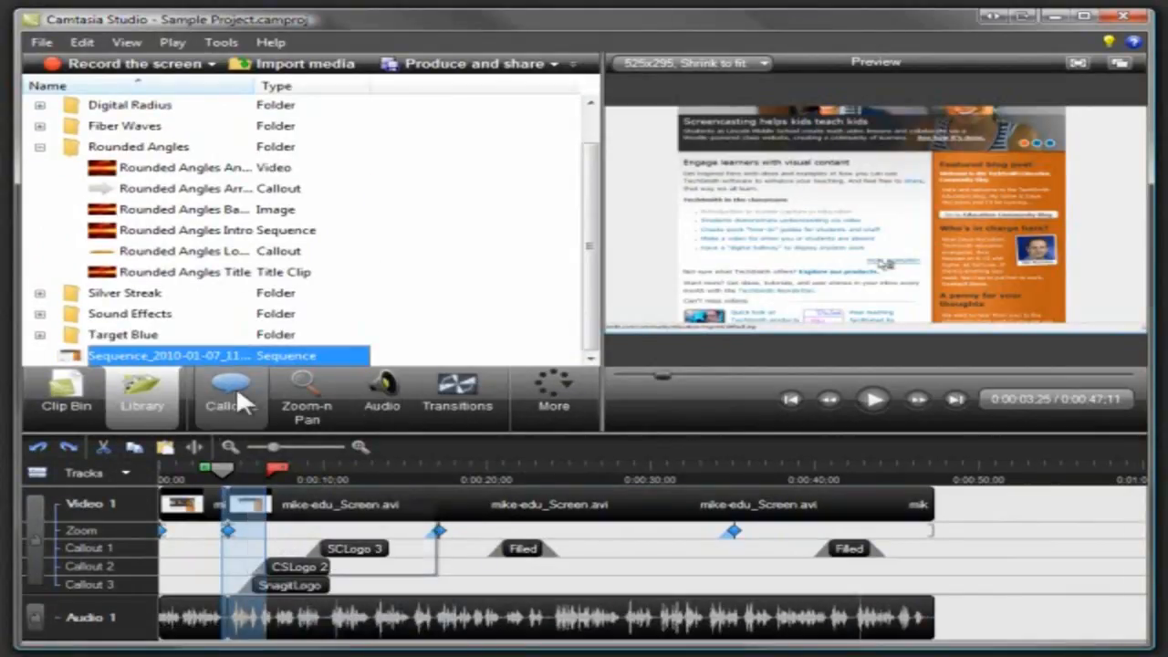
Insert the Rounded Angles Title clip from the Library at the very start of the Video 1 track.
{"action": "left_click_drag", "start_coordinate": [234, 278], "coordinate": [233, 322]}
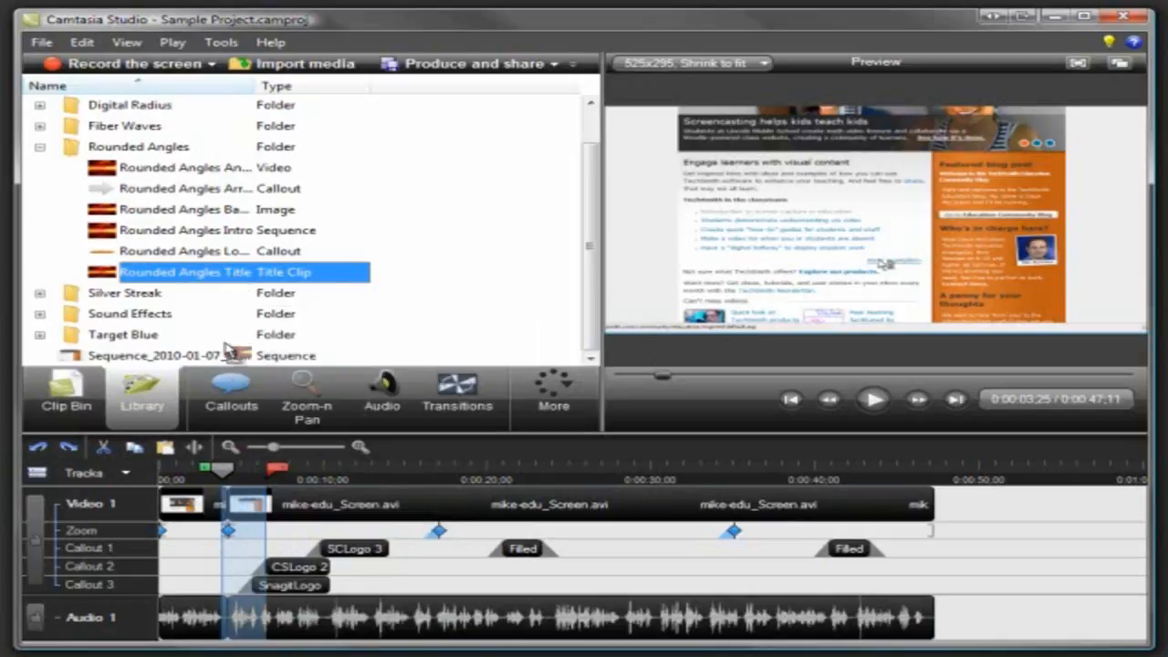
{"action": "left_click_drag", "start_coordinate": [169, 445], "coordinate": [168, 507]}
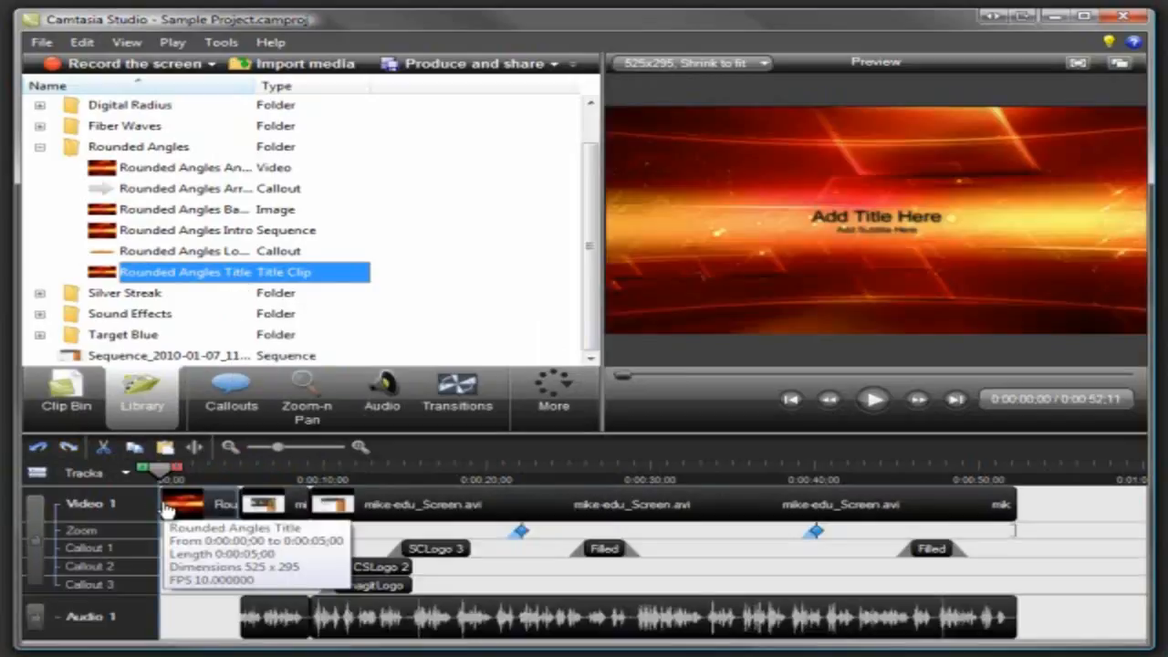
Add a right-pointing arrow callout at 0:00:05;24, shrink it and place it beside the first girl's photo on the web page banner.
{"action": "left_click", "coordinate": [254, 479]}
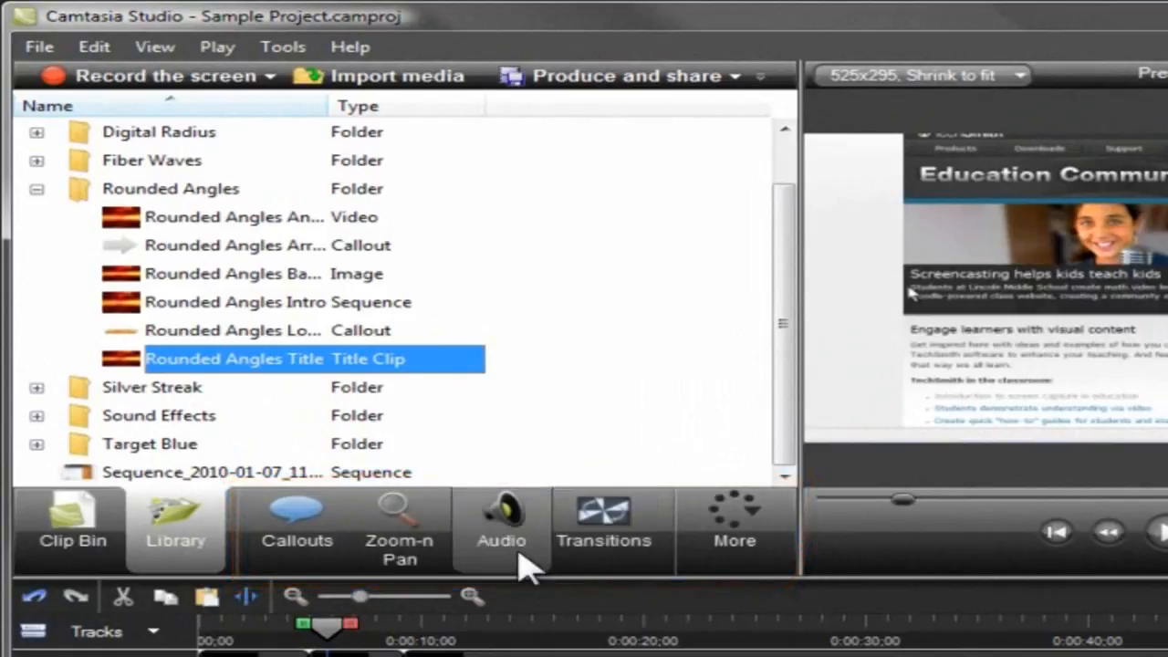
{"action": "left_click", "coordinate": [306, 538]}
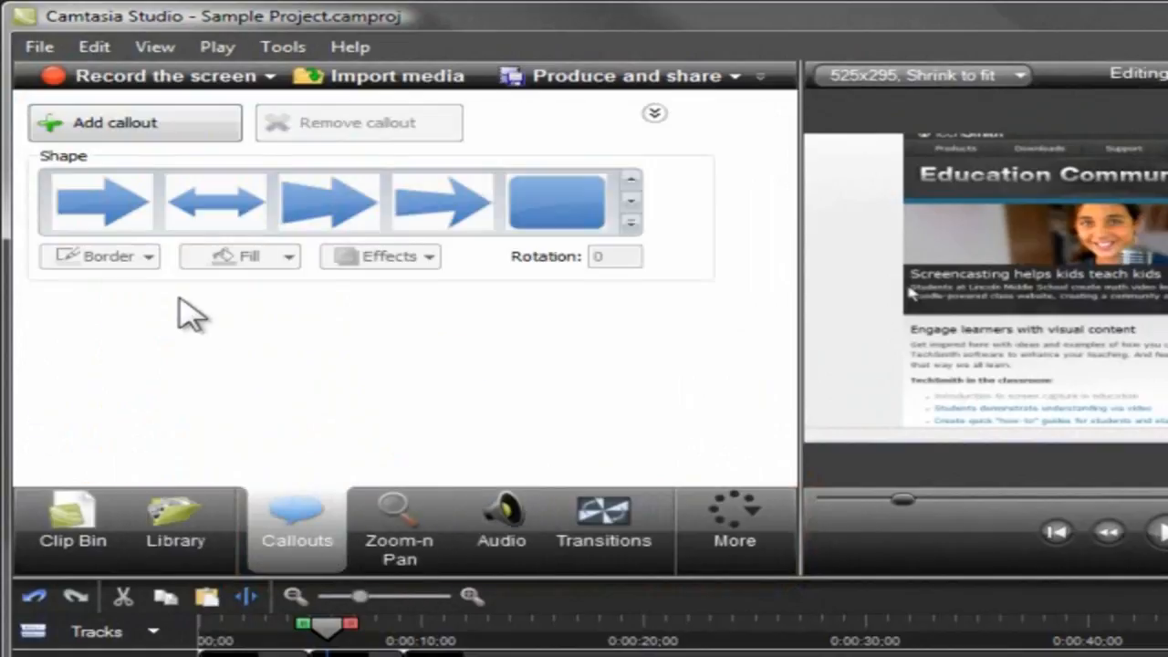
{"action": "left_click", "coordinate": [132, 223]}
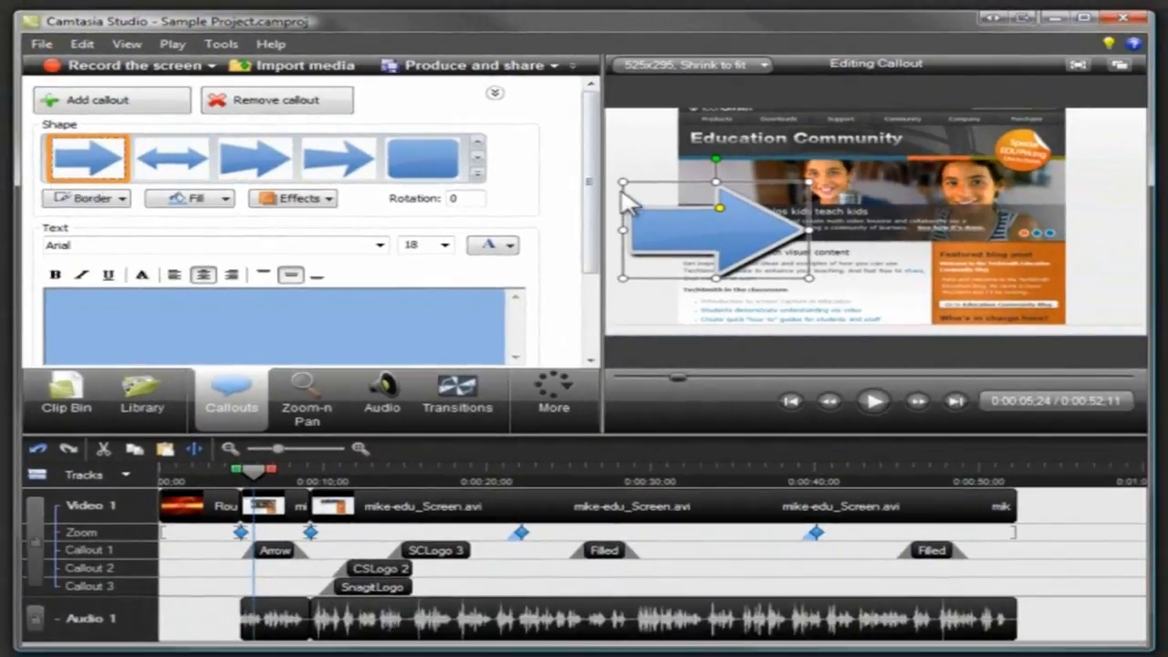
{"action": "left_click_drag", "start_coordinate": [624, 183], "coordinate": [705, 179]}
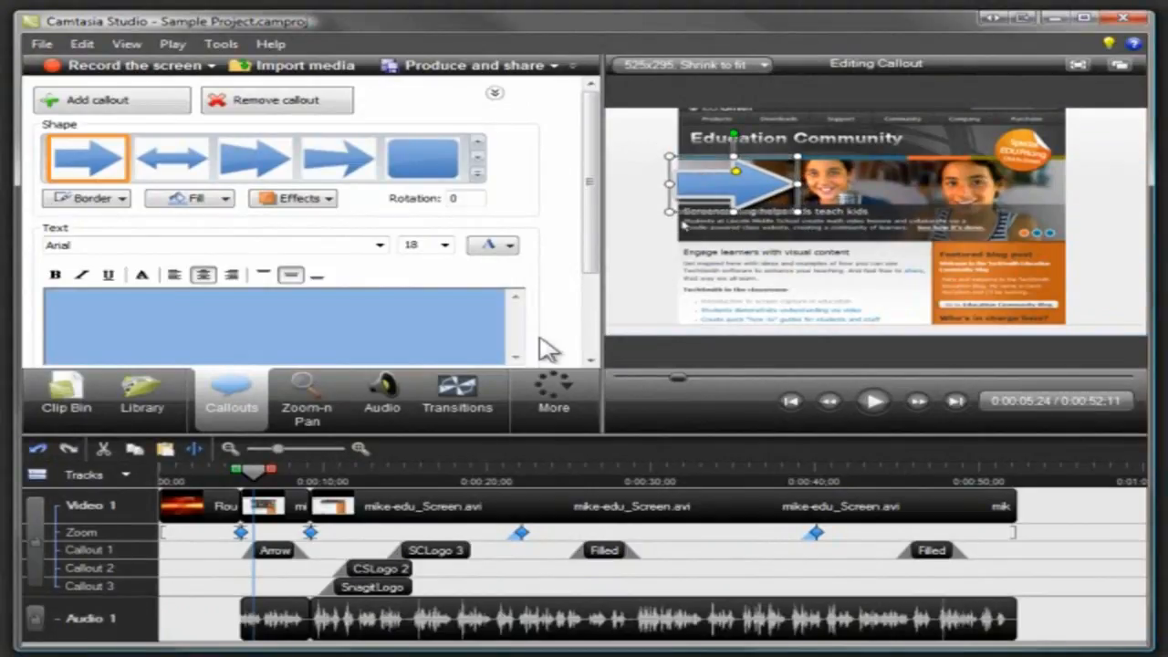
Add a Fade through black transition between the title clip and the first screen recording clip, and return to the timeline.
{"action": "left_click", "coordinate": [467, 382]}
{"action": "left_click", "coordinate": [455, 217]}
{"action": "left_click_drag", "start_coordinate": [454, 217], "coordinate": [268, 501]}
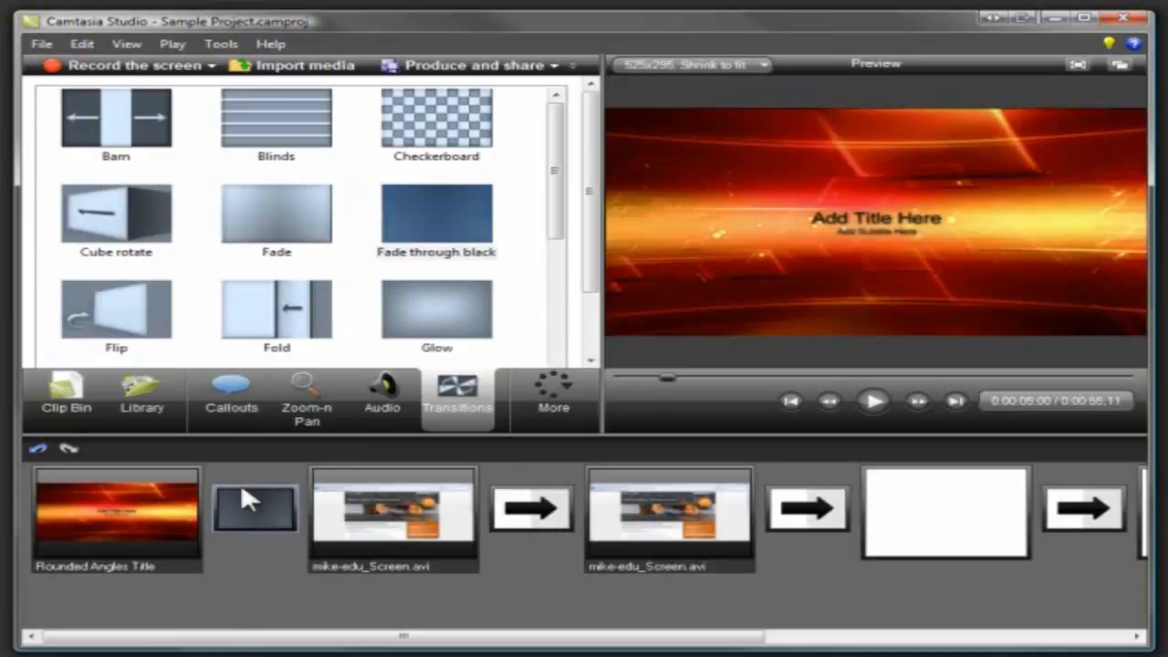
{"action": "left_click", "coordinate": [73, 396]}
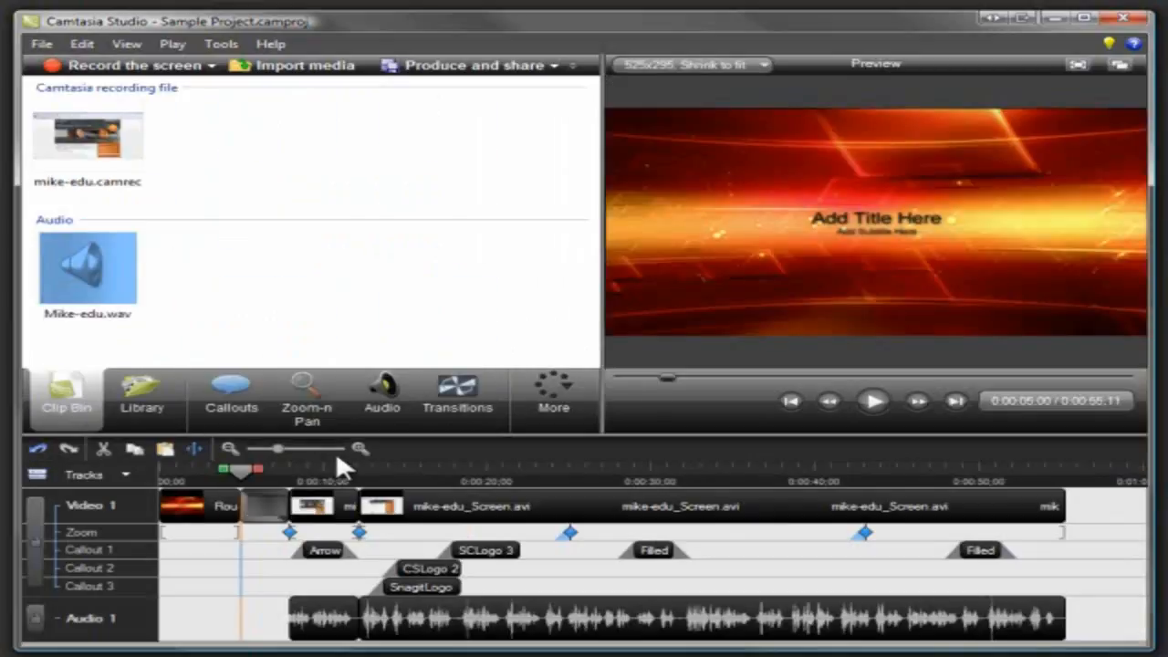
Add a Zoom-n-Pan keyframe at 0:00:13;03 by shrinking the zoom frame and repositioning it over the page text.
{"action": "left_click", "coordinate": [374, 472]}
{"action": "left_click", "coordinate": [312, 403]}
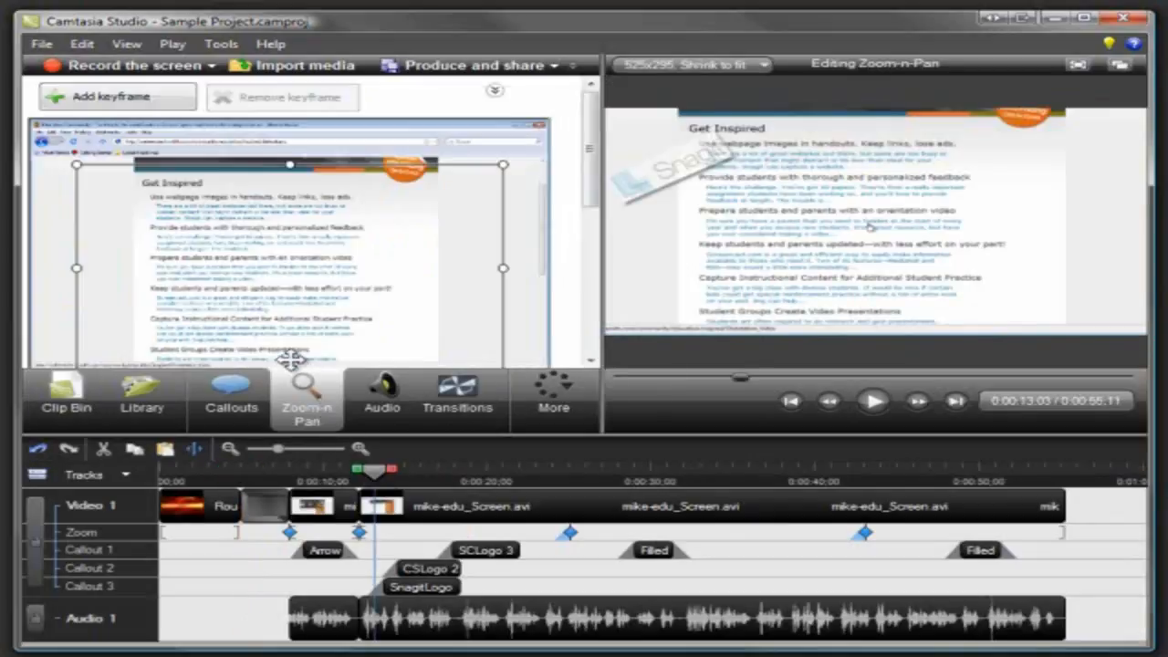
{"action": "left_click_drag", "start_coordinate": [76, 164], "coordinate": [225, 237]}
{"action": "left_click_drag", "start_coordinate": [300, 313], "coordinate": [240, 275]}
Open Cursor Effects and apply a yellow highlight effect to the mouse cursor.
{"action": "left_click", "coordinate": [556, 393]}
{"action": "left_click", "coordinate": [575, 425]}
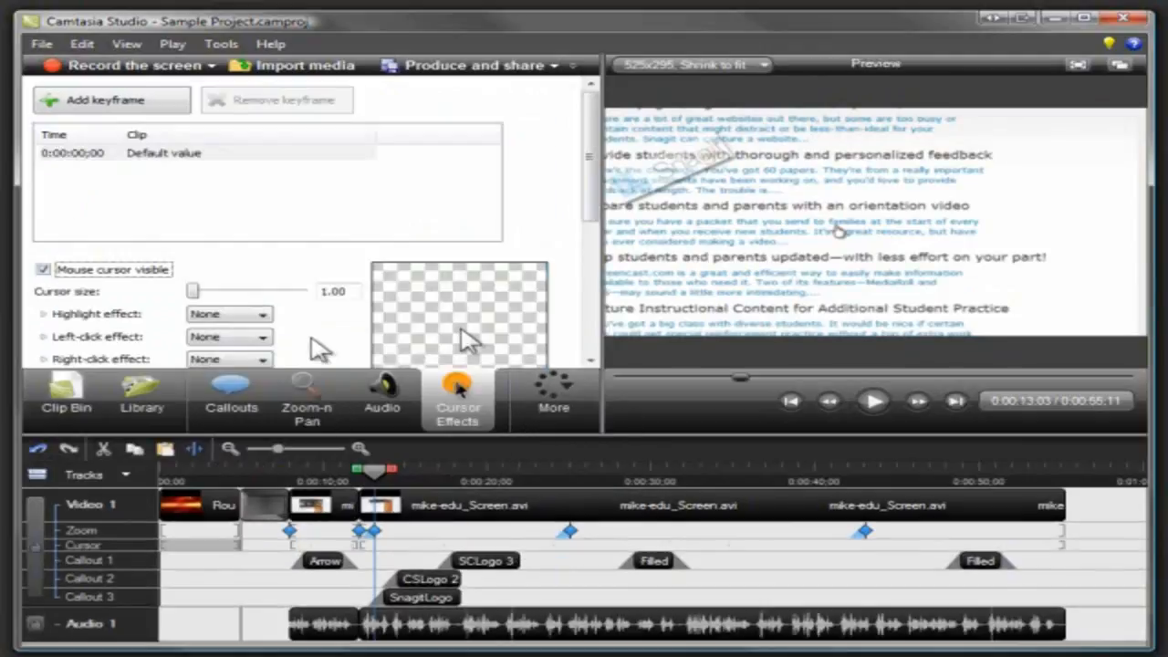
{"action": "left_click", "coordinate": [263, 315]}
{"action": "left_click", "coordinate": [261, 340]}
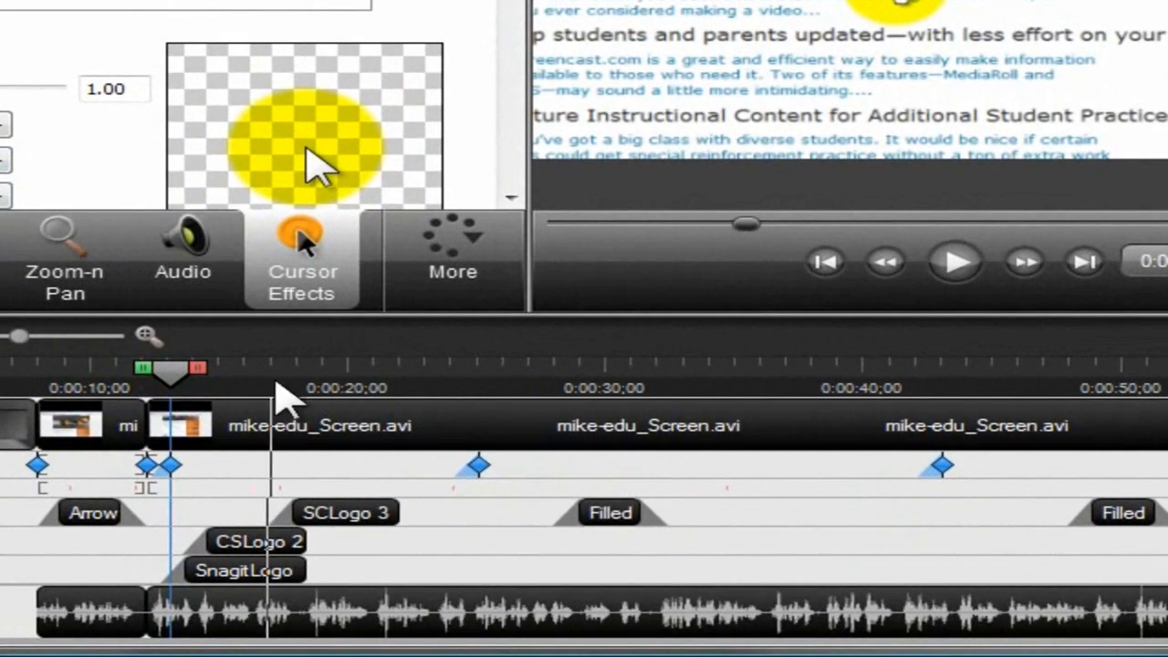
Enlarge the Image & Video text callout at 0:00:28;29 on the preview by extending its lower corner outward.
{"action": "left_click", "coordinate": [594, 515]}
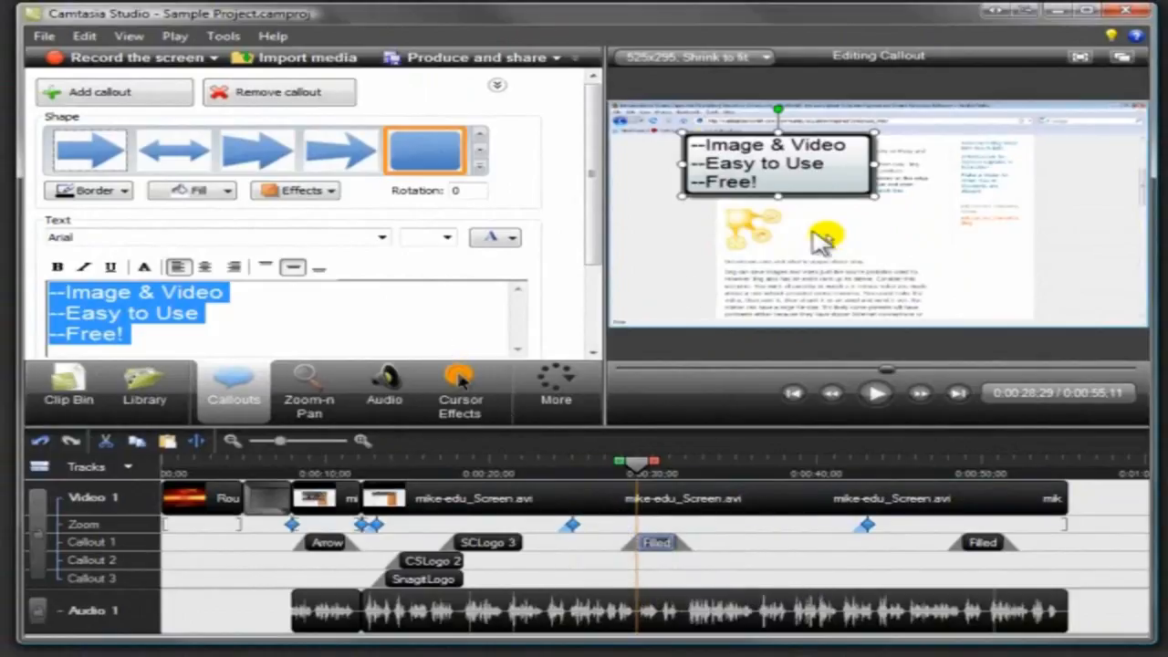
{"action": "left_click_drag", "start_coordinate": [876, 203], "coordinate": [924, 232]}
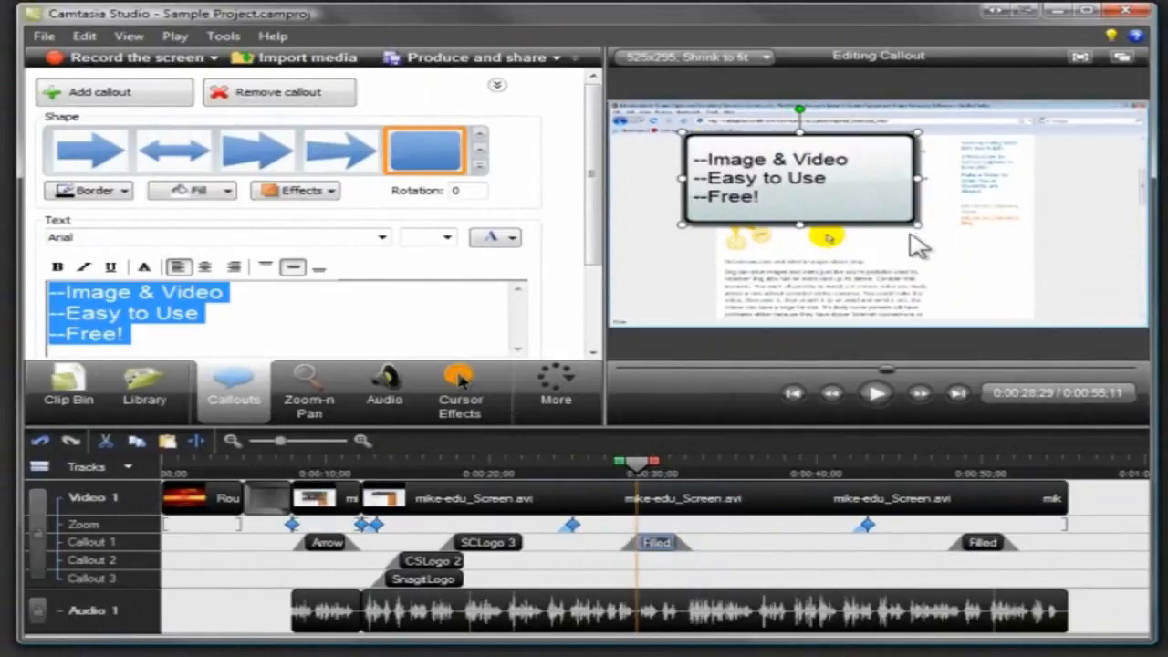
Show the project's media in the Clip Bin, and produce the video through the Production Wizard with the Blog preset.
{"action": "left_click", "coordinate": [94, 386]}
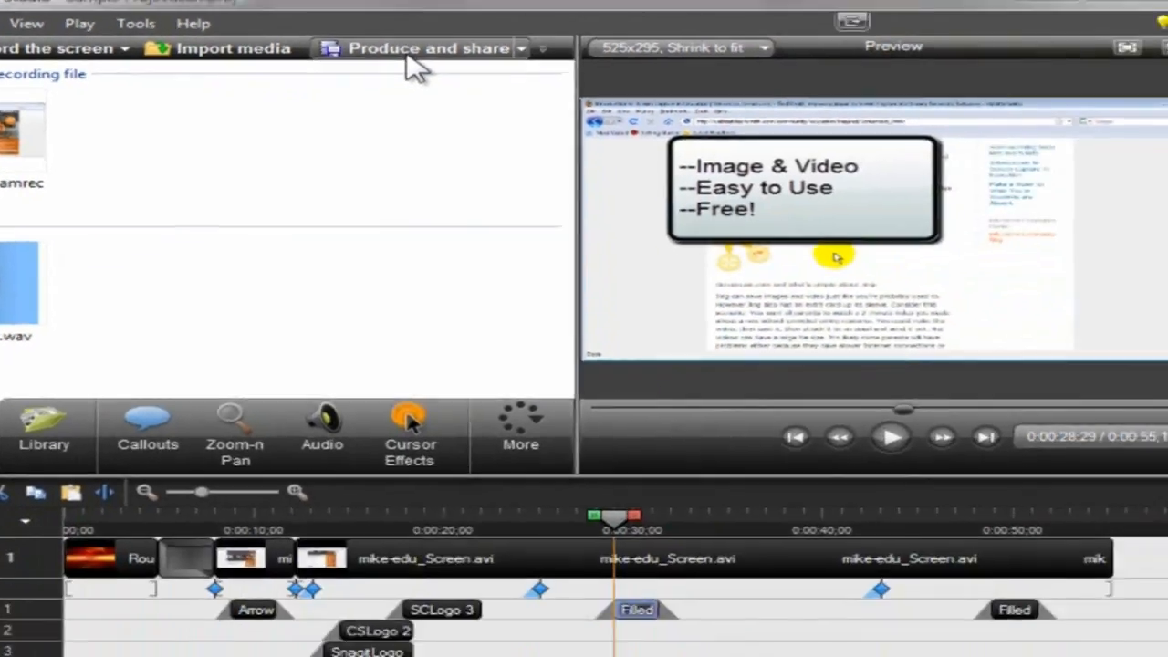
{"action": "left_click", "coordinate": [409, 57]}
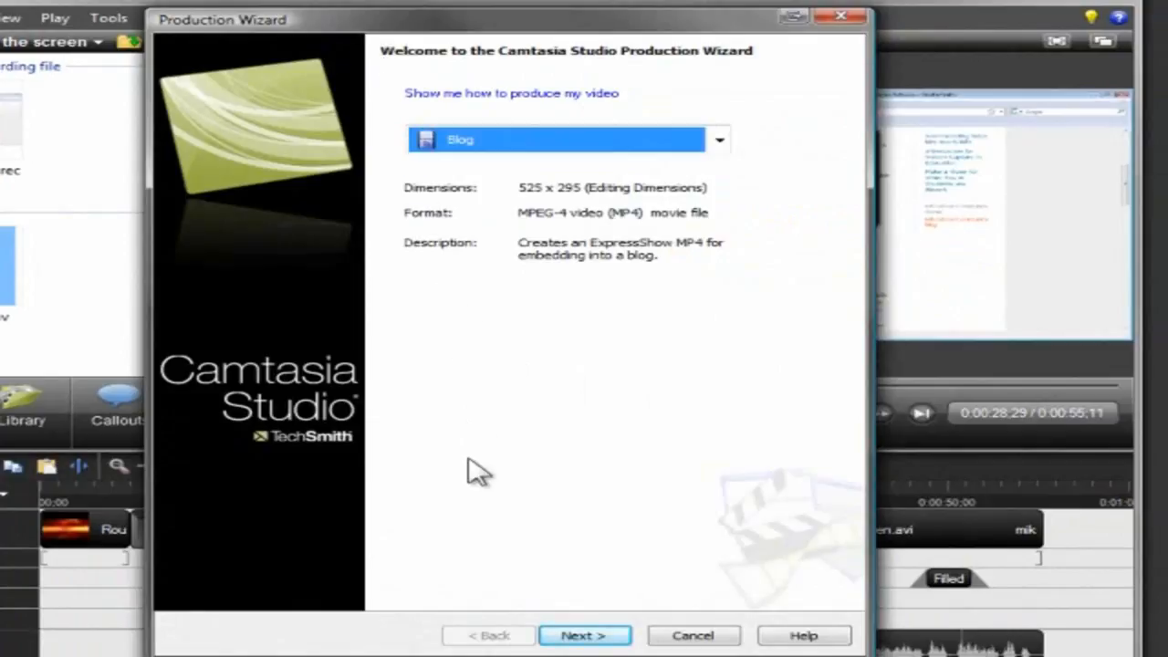
{"action": "left_click", "coordinate": [584, 636]}
{"action": "left_click", "coordinate": [585, 636]}
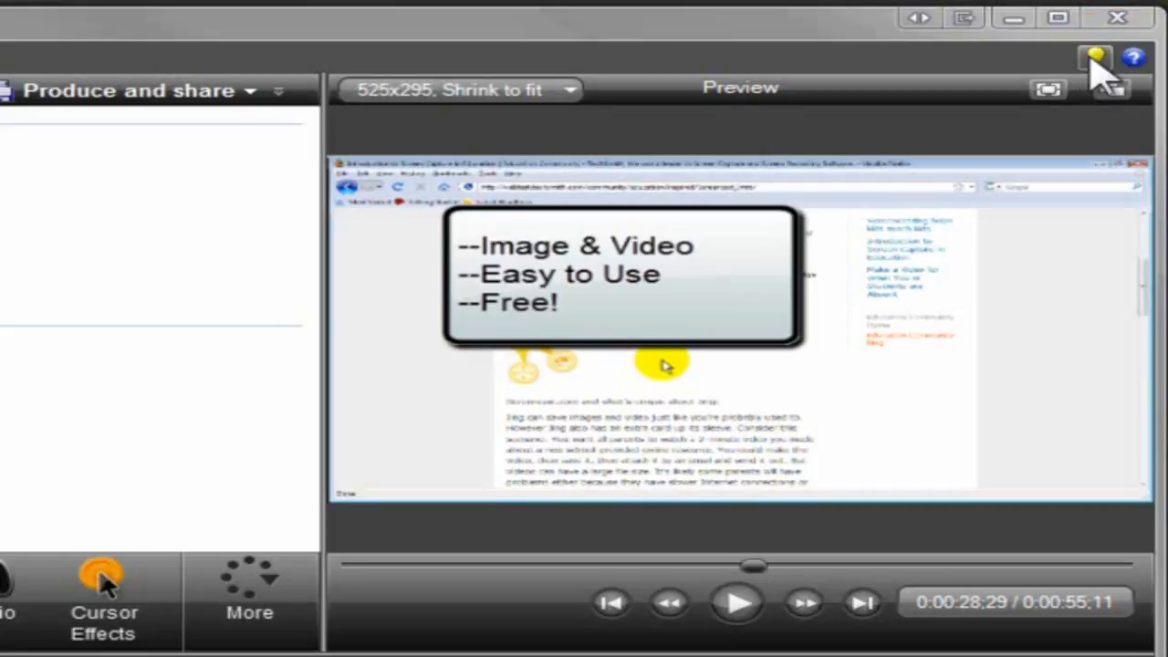
Open the online TechSmith Learning Center in the web browser from the editor.
{"action": "left_click", "coordinate": [1108, 41]}
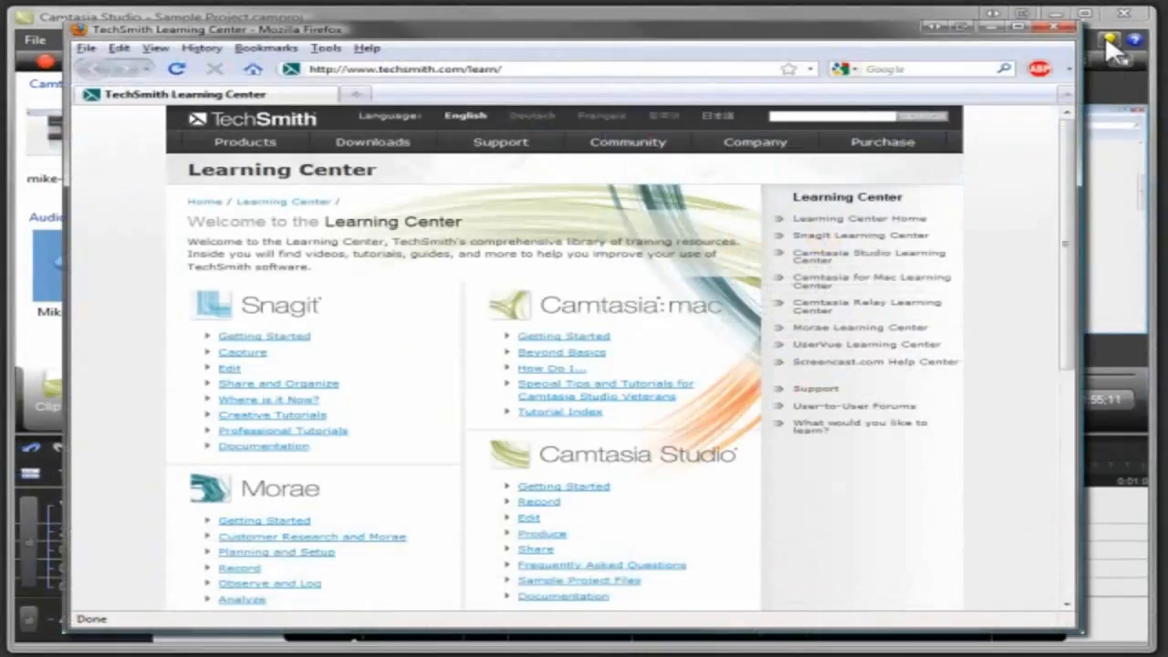